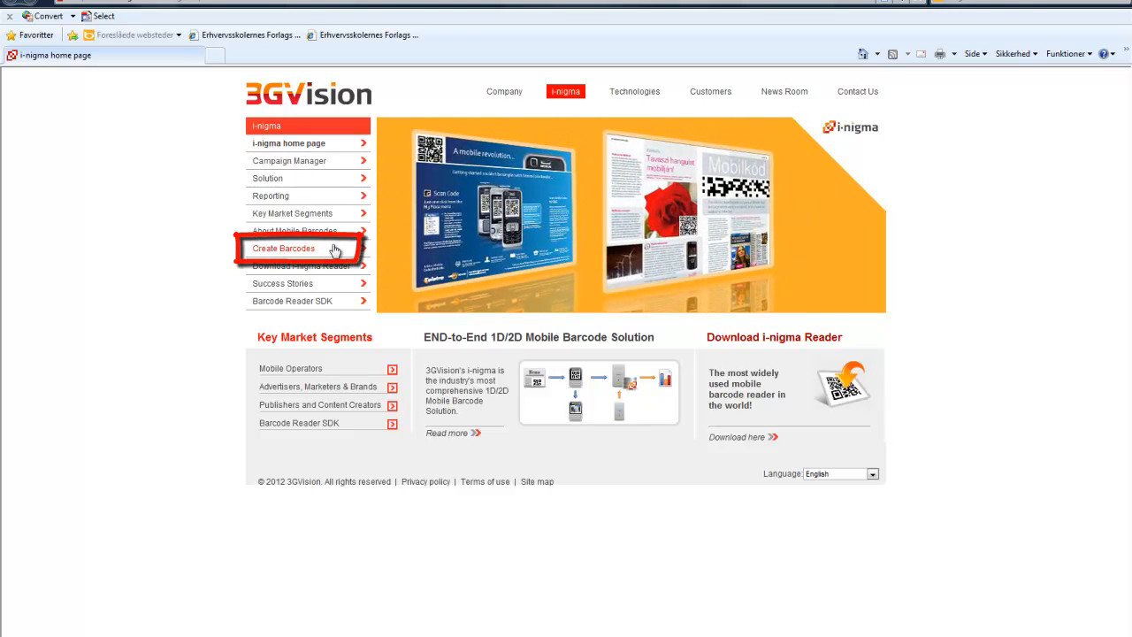
# Open the Create Barcodes page and choose Encoded message as the barcode type.
pyautogui.click(336, 251)
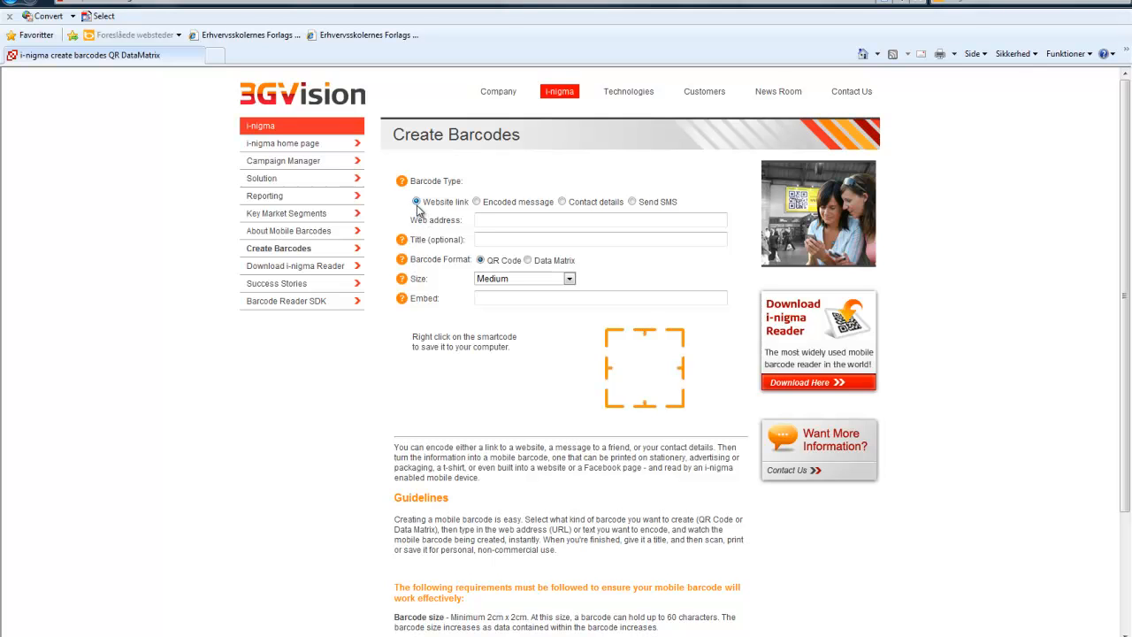
pyautogui.click(488, 219)
pyautogui.click(478, 202)
pyautogui.click(481, 221)
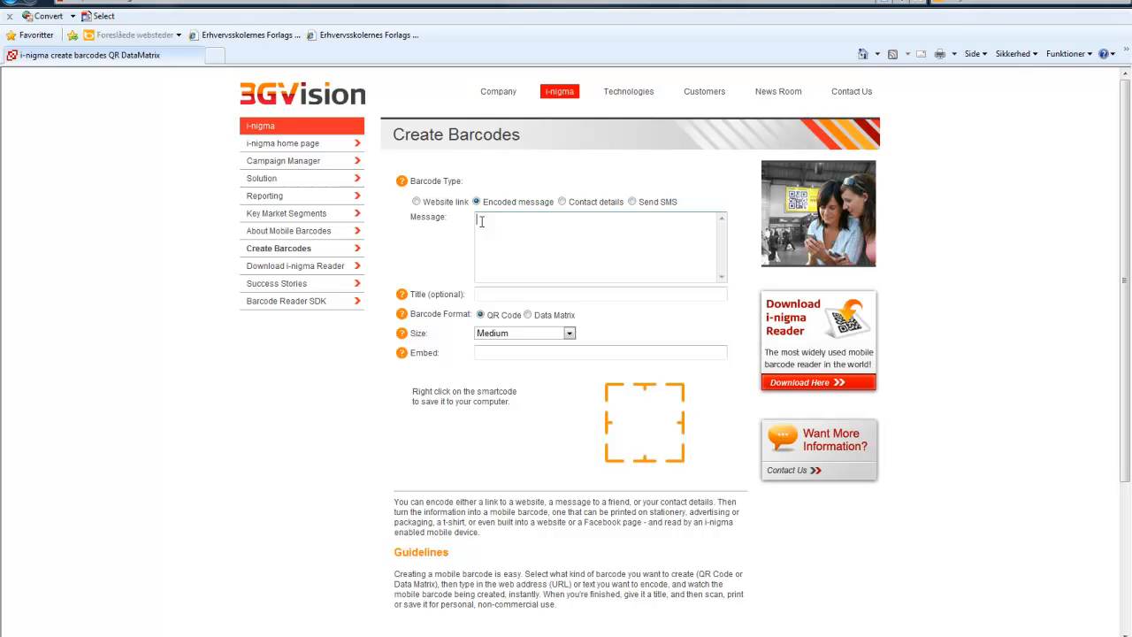
# Enter "Hvad er kørelys på en bil?" as the barcode's message.
pyautogui.write('Hvad')
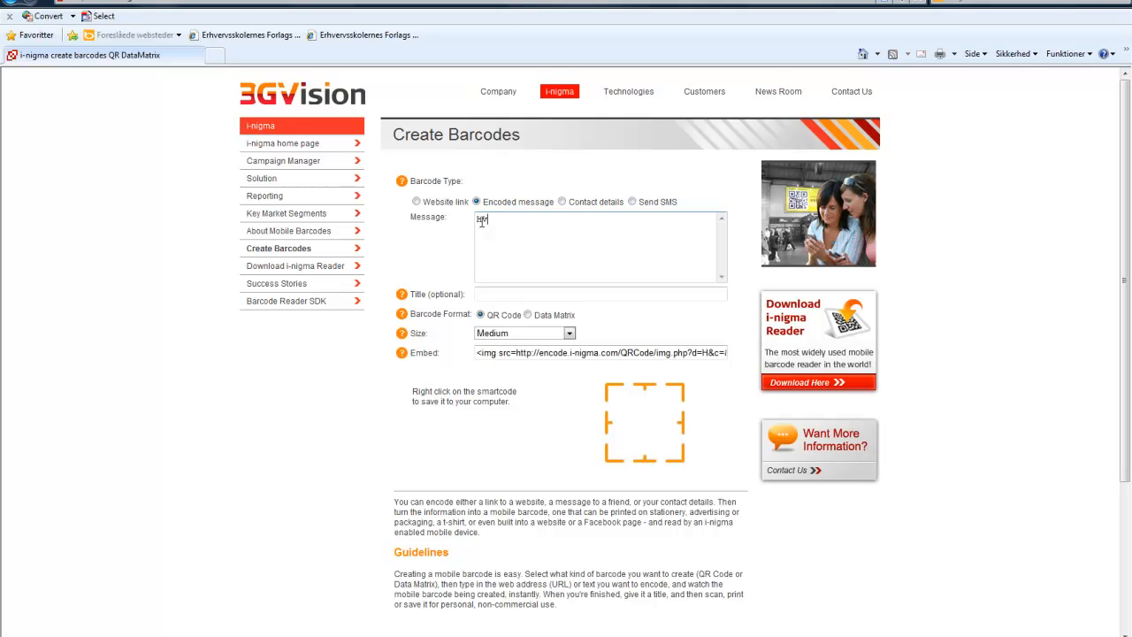
pyautogui.write(' er køre')
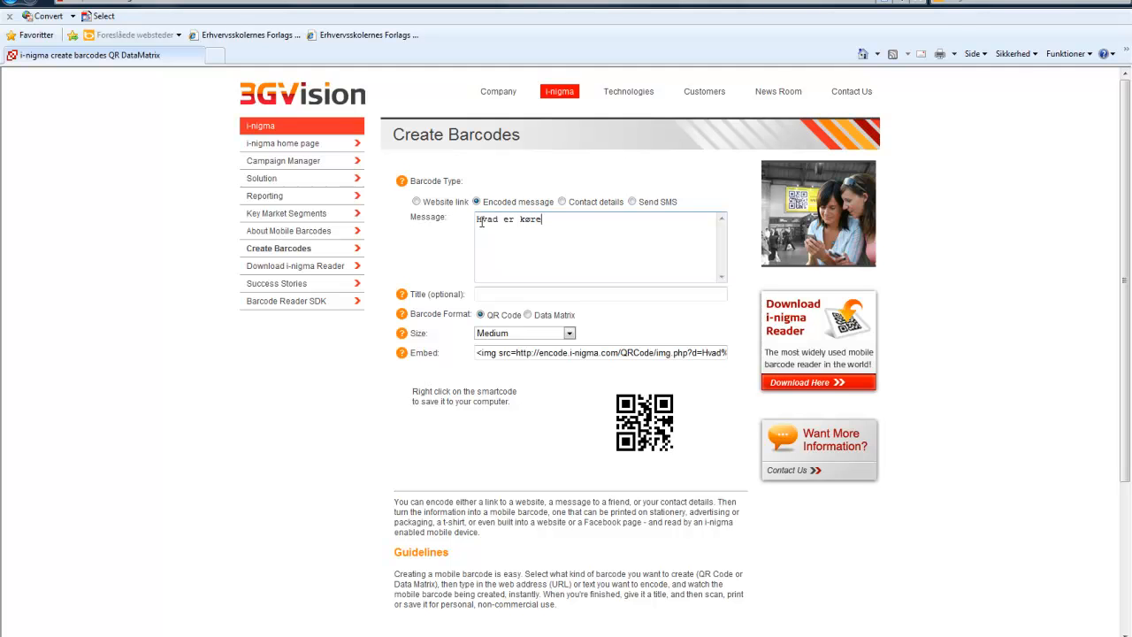
pyautogui.write('lys ')
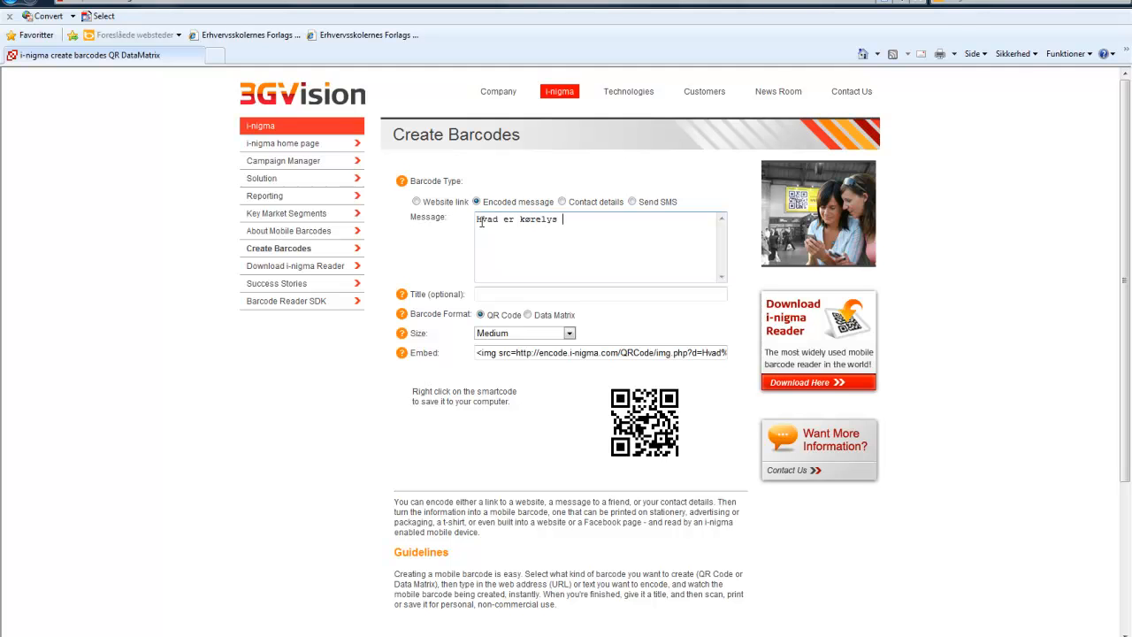
pyautogui.write('på en bil')
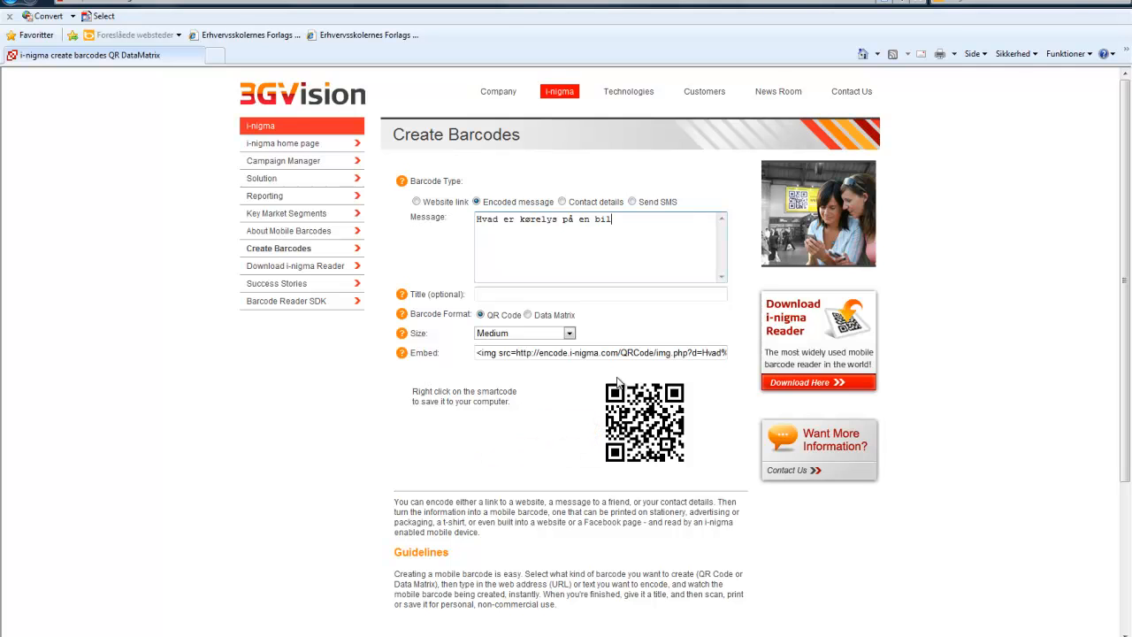
pyautogui.write('?')
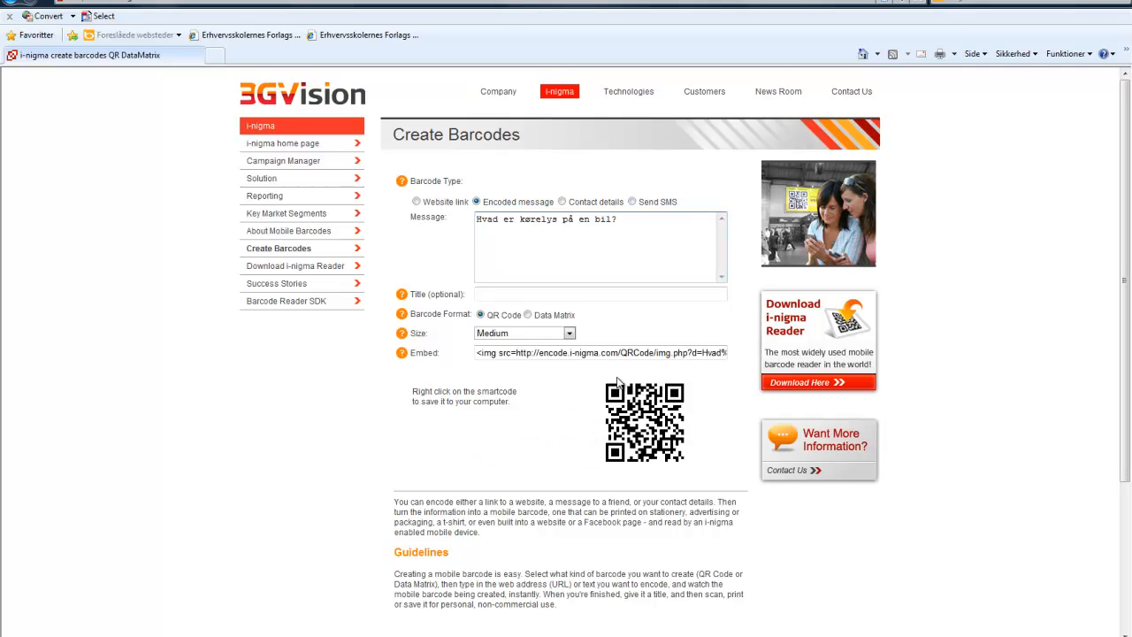
# Give the barcode the title "Lys og lygter på personbil".
pyautogui.click(509, 296)
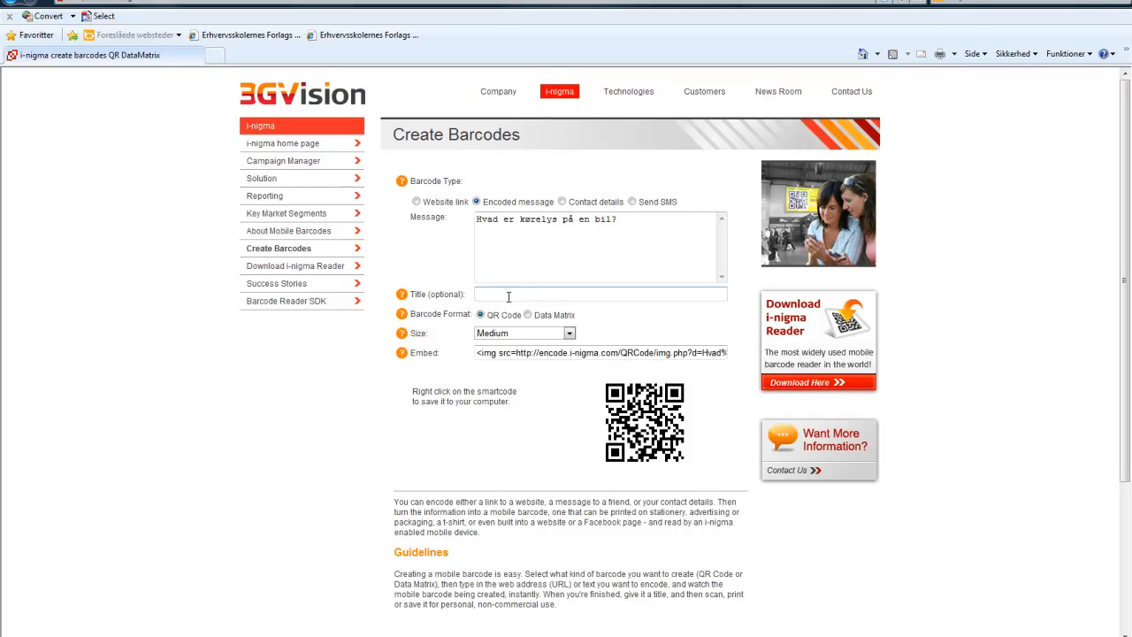
pyautogui.write('ys')
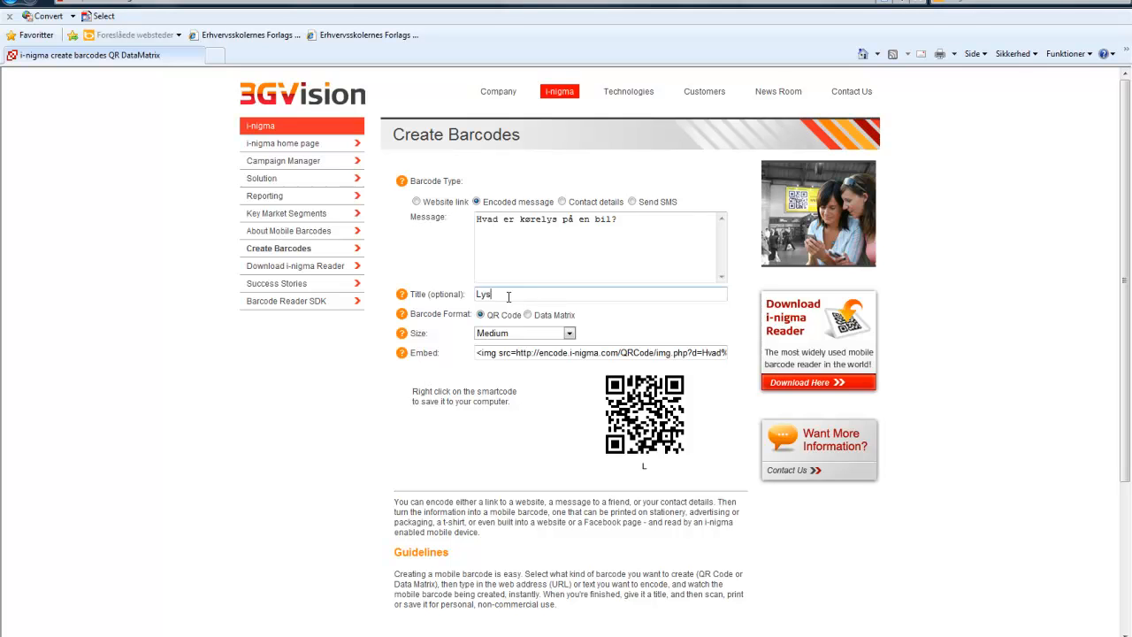
pyautogui.write(' og lygter på personbil')
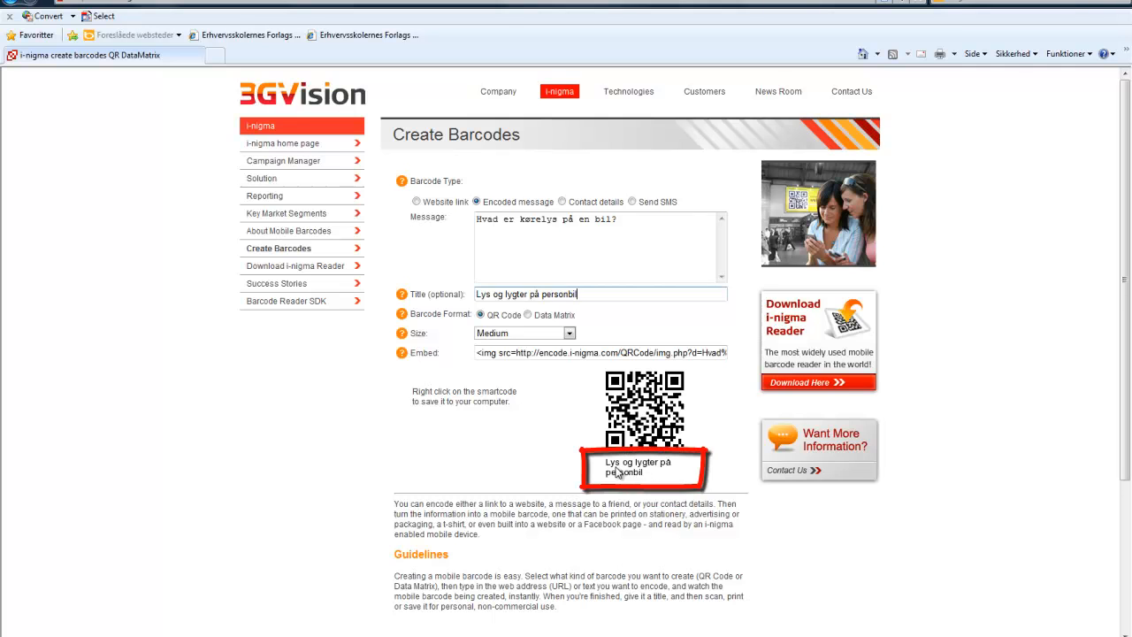
# Try the Small and Medium sizes for the QR code.
pyautogui.click(569, 334)
pyautogui.click(554, 345)
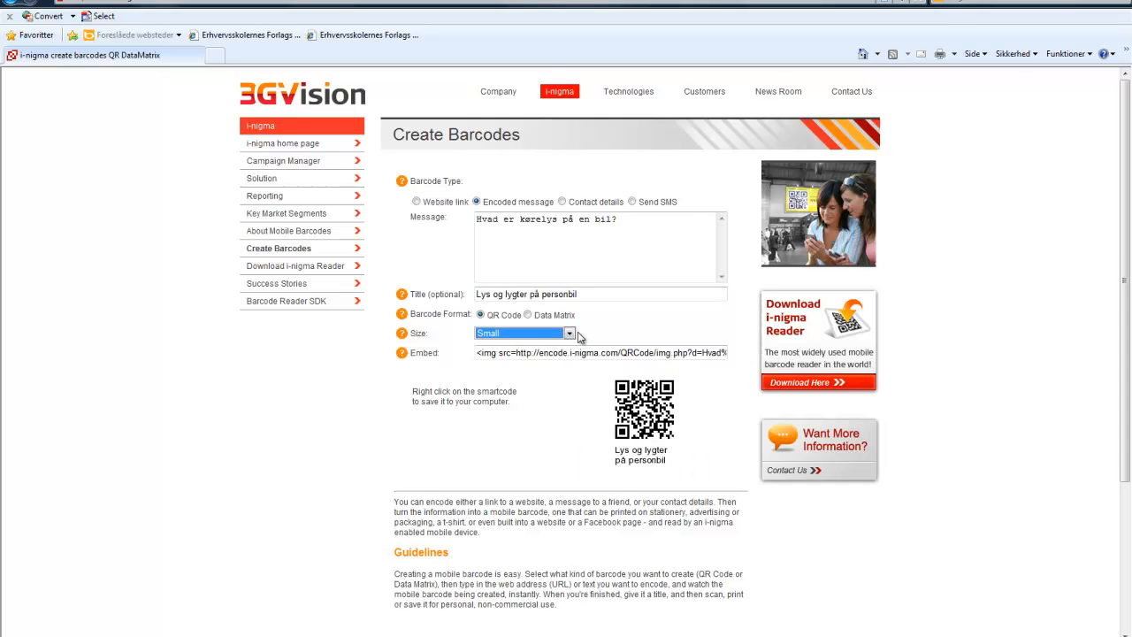
pyautogui.click(571, 335)
pyautogui.click(552, 354)
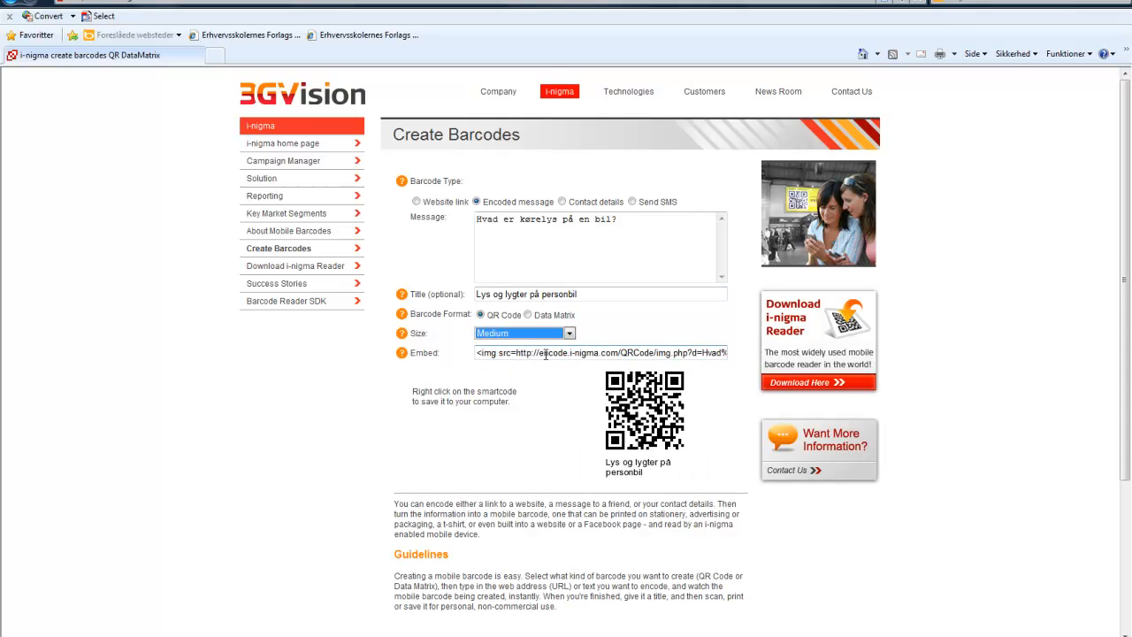
# Set the QR code's size to Large.
pyautogui.click(571, 334)
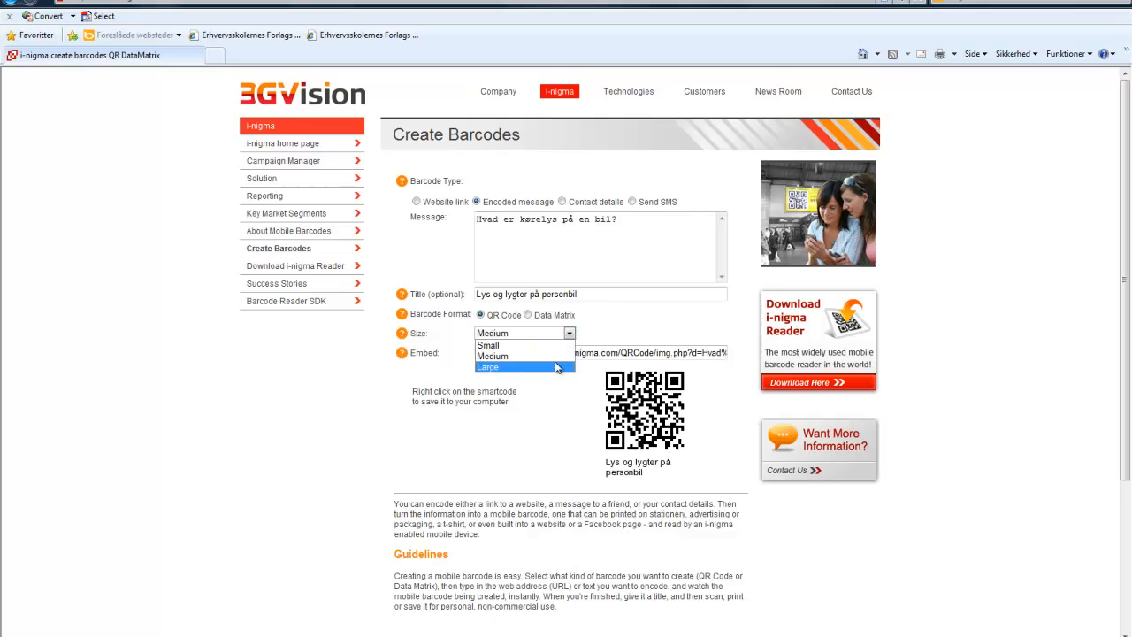
pyautogui.click(554, 362)
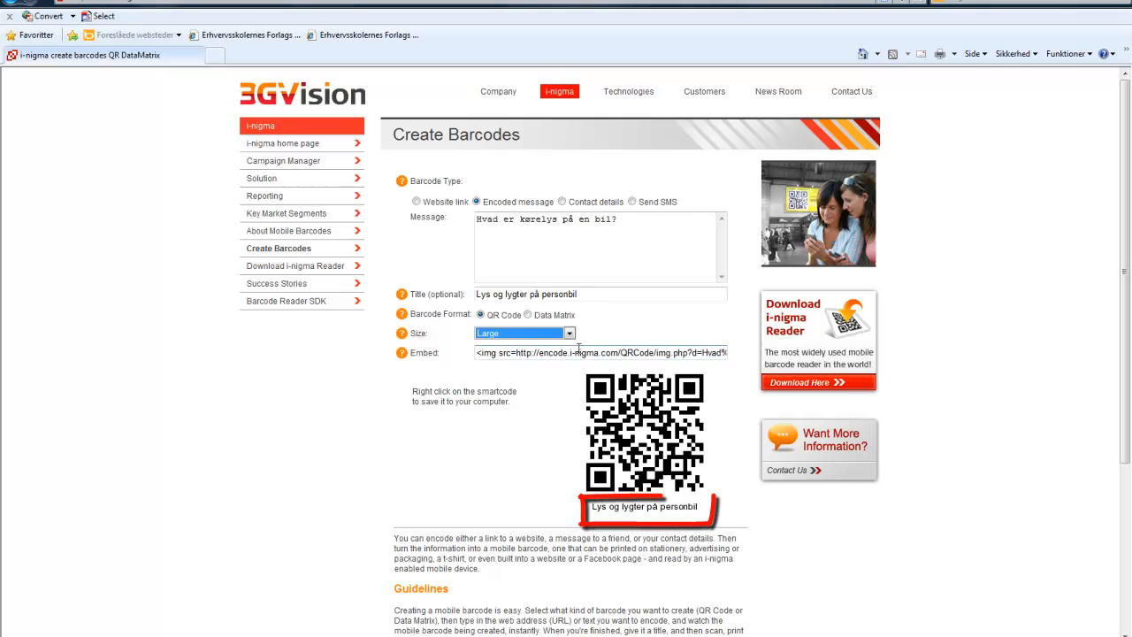
pyautogui.click(521, 420)
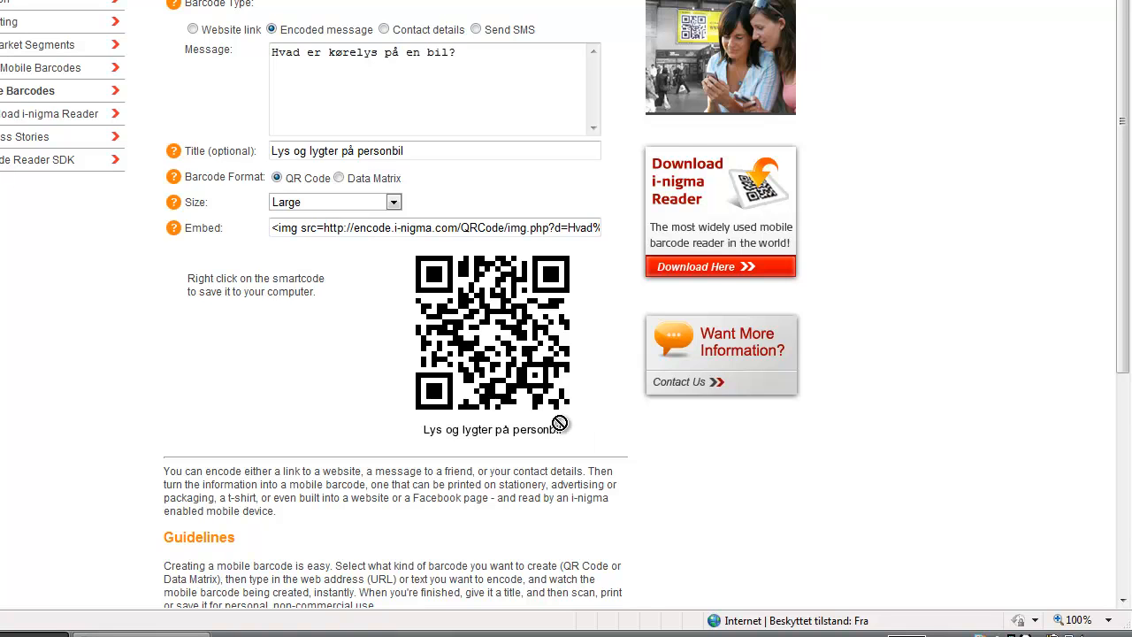
# Select the generated QR code image with its title and copy it.
pyautogui.moveTo(584, 430); pyautogui.dragTo(450, 335)
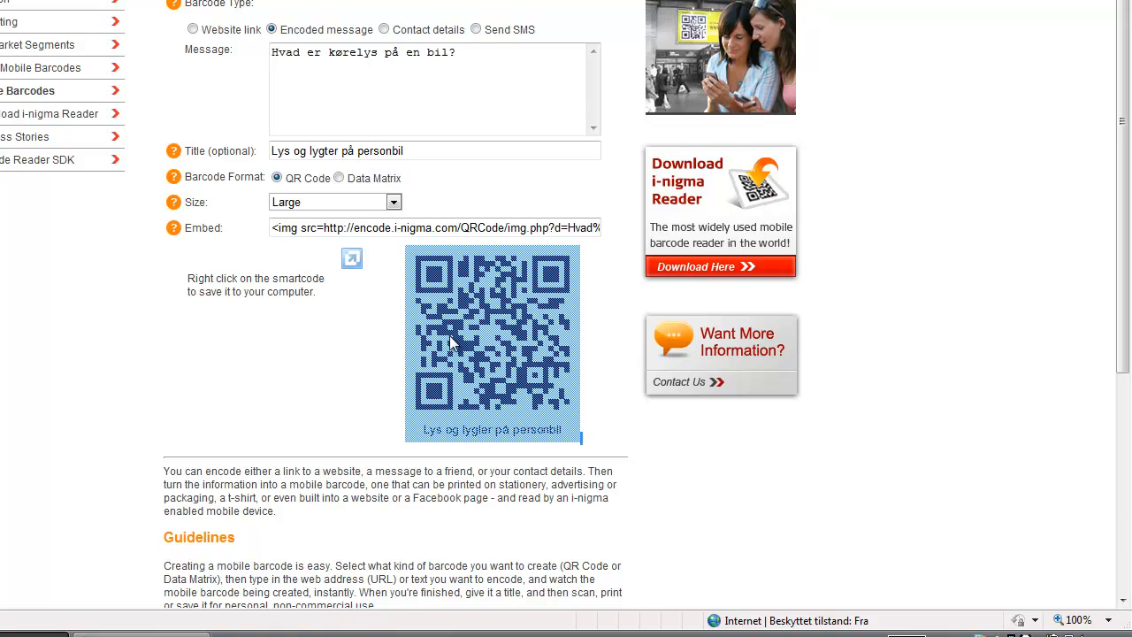
pyautogui.rightClick(449, 336)
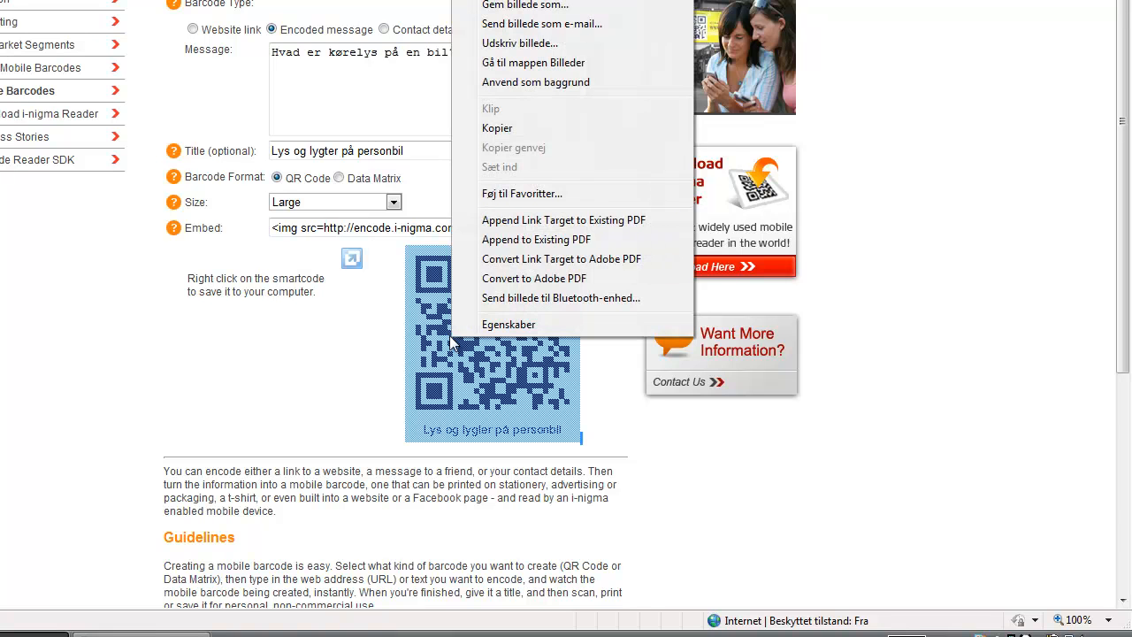
pyautogui.click(511, 128)
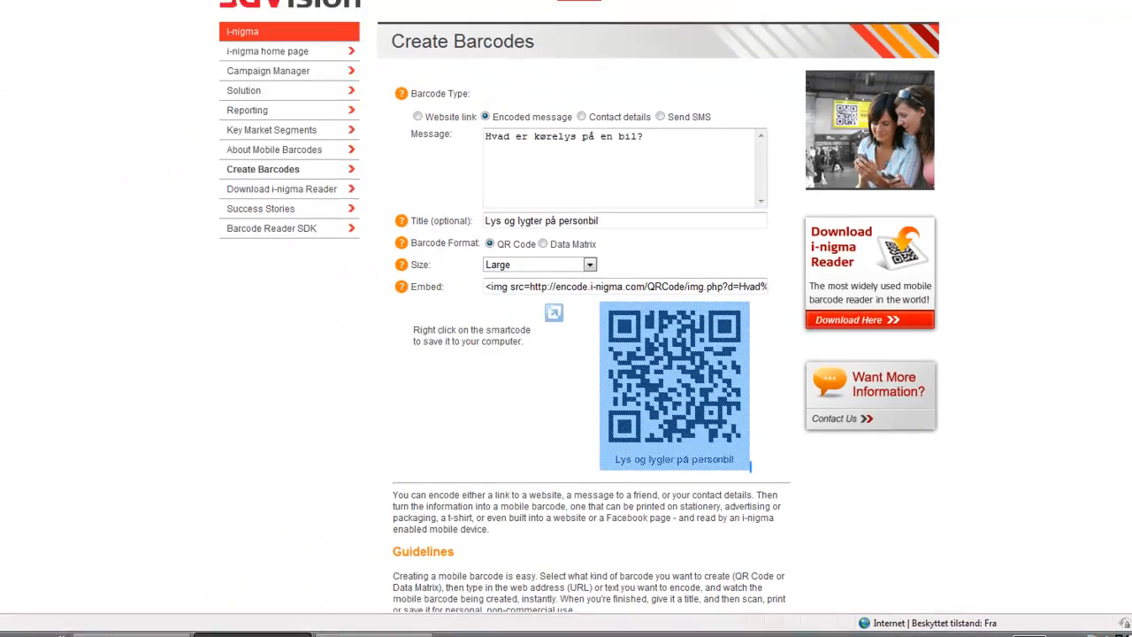
# Switch to Microsoft Office Word 2007 and paste the copied QR code into a new blank document.
pyautogui.click(21, 631)
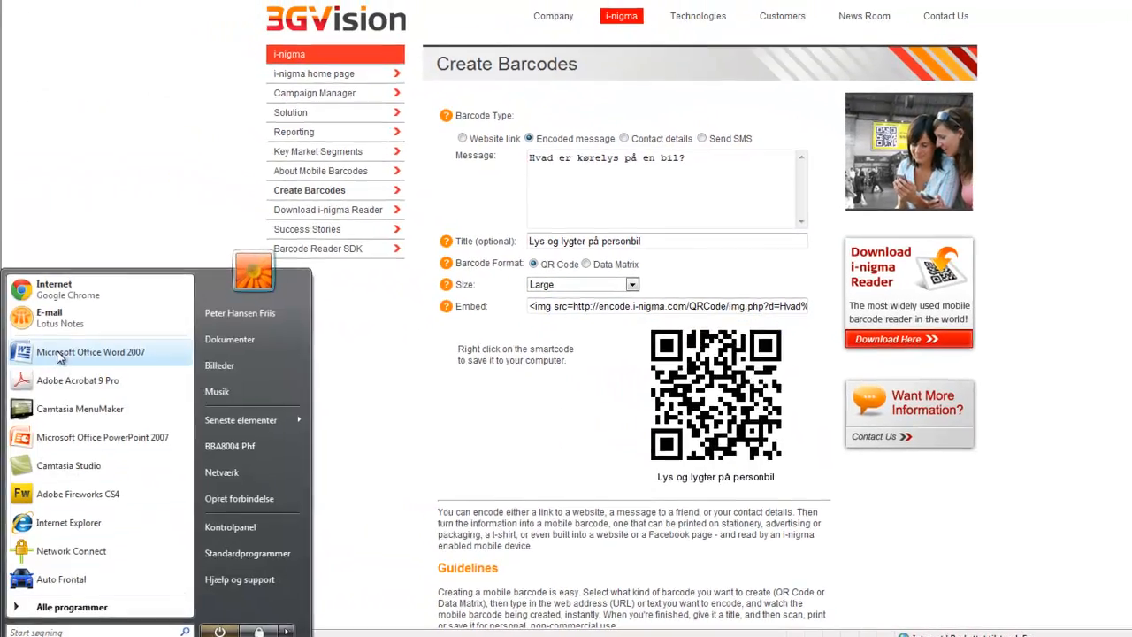
pyautogui.click(58, 343)
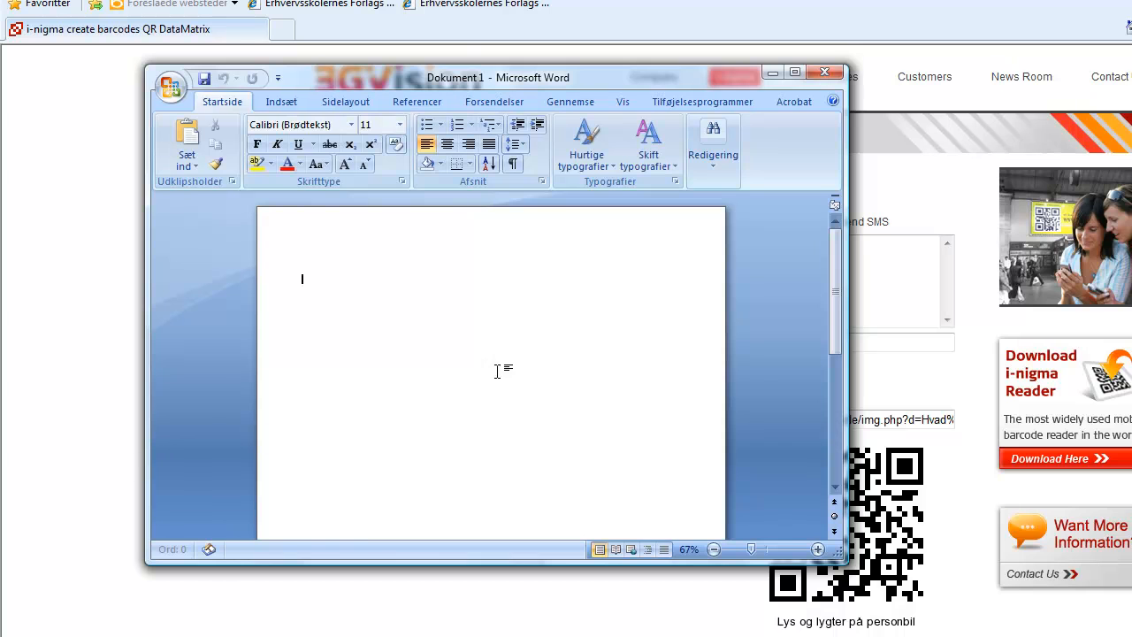
pyautogui.rightClick(424, 342)
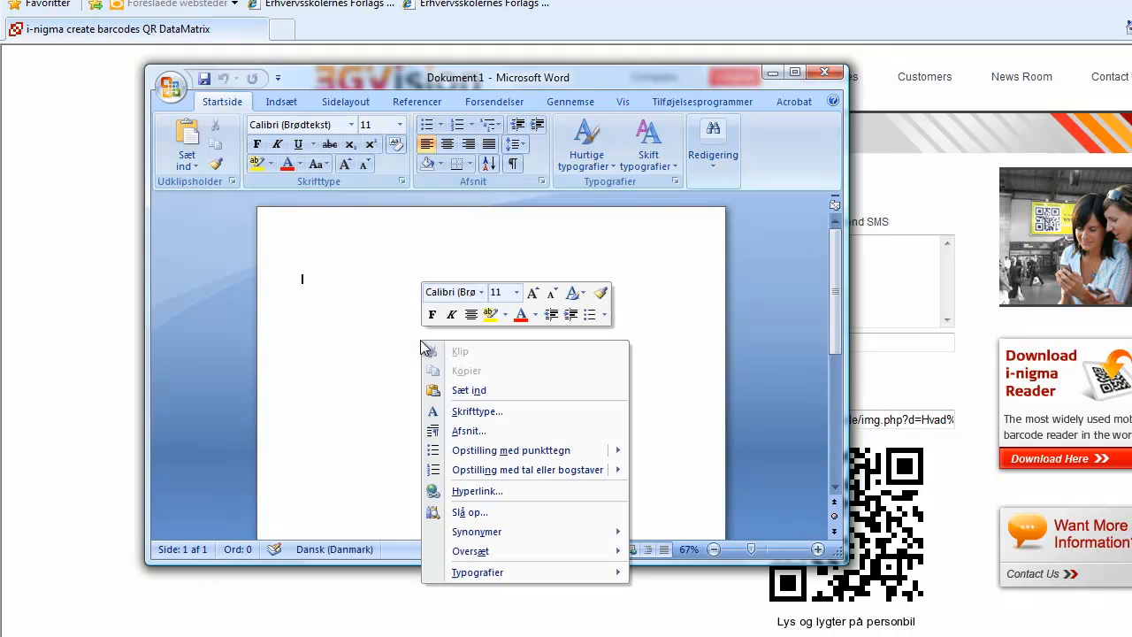
pyautogui.click(480, 389)
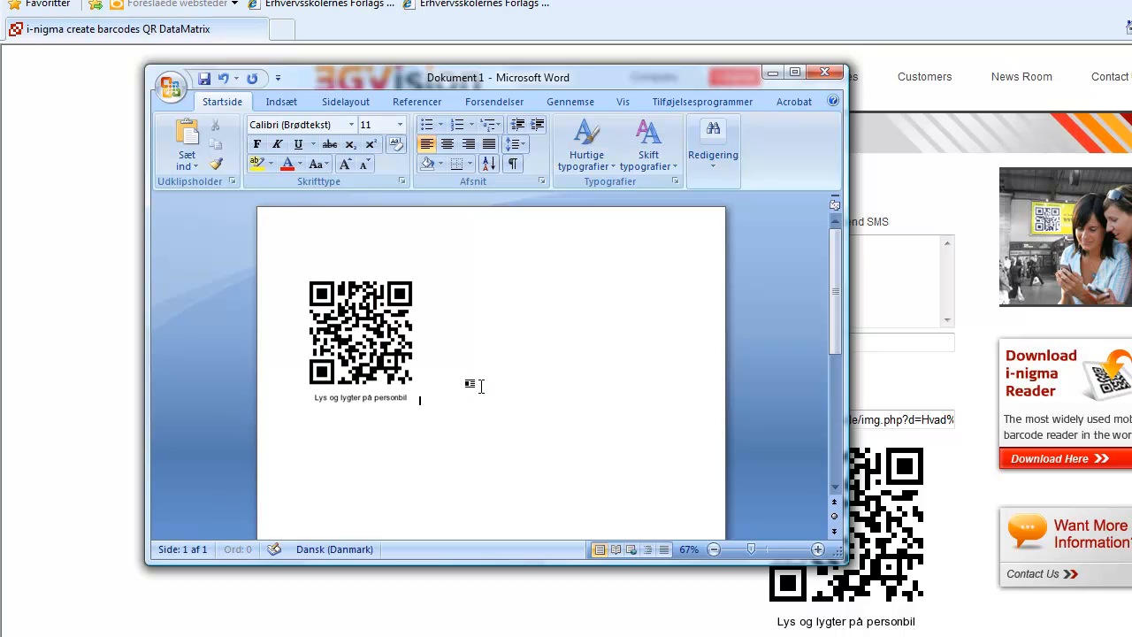
# Centre the pasted QR code on the page, enlarge it proportionally and maximise the document window.
pyautogui.click(414, 371)
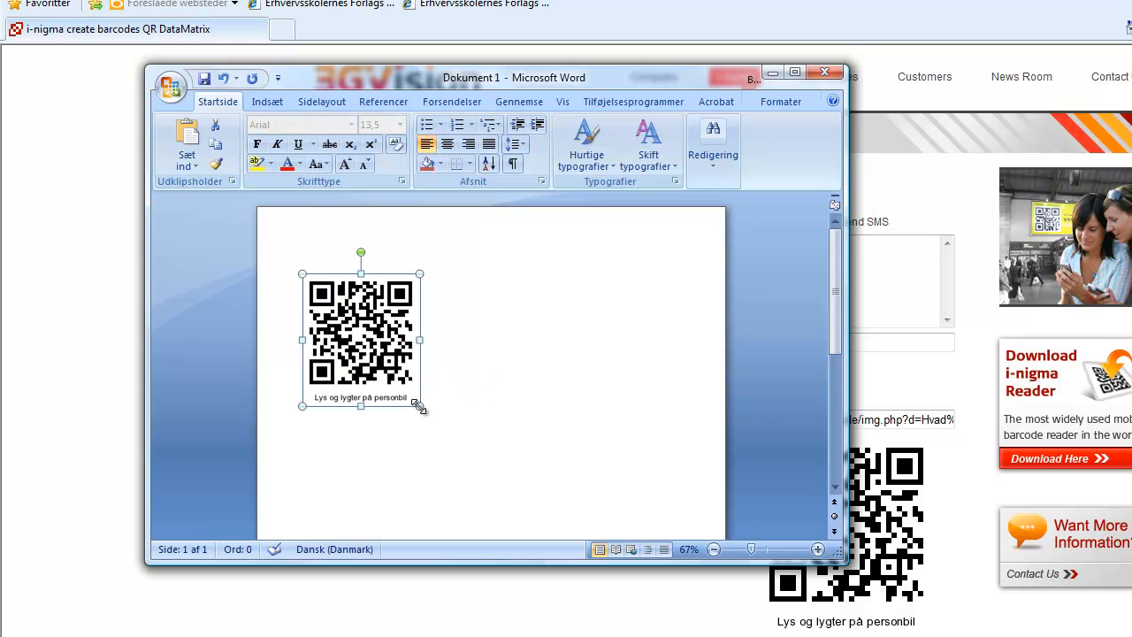
pyautogui.click(447, 144)
pyautogui.moveTo(549, 407); pyautogui.dragTo(628, 516)
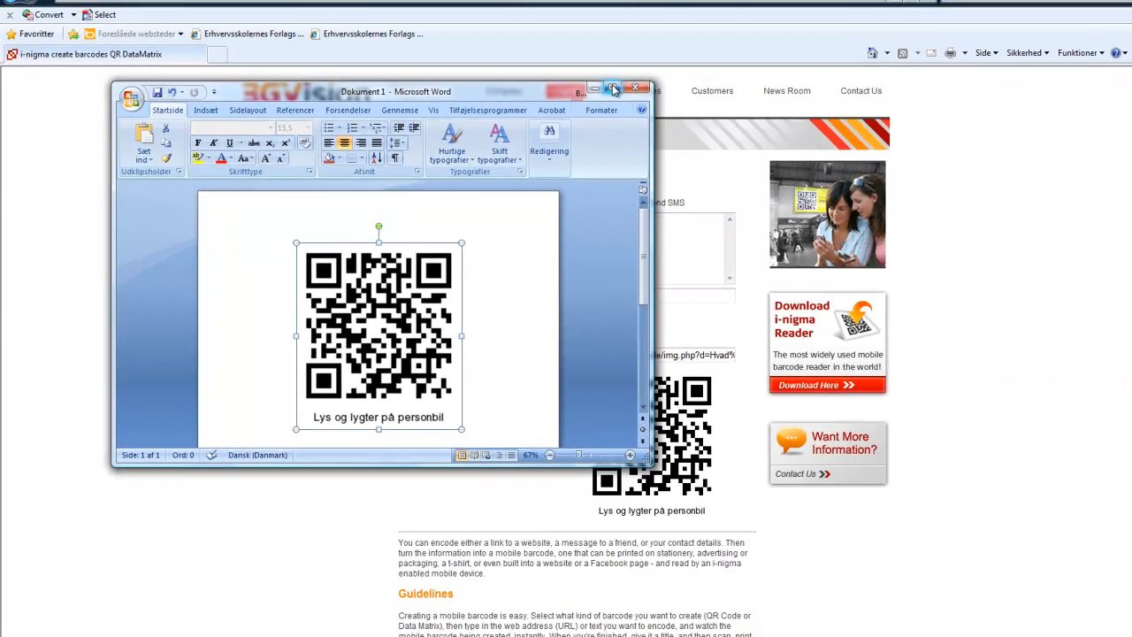
pyautogui.click(614, 88)
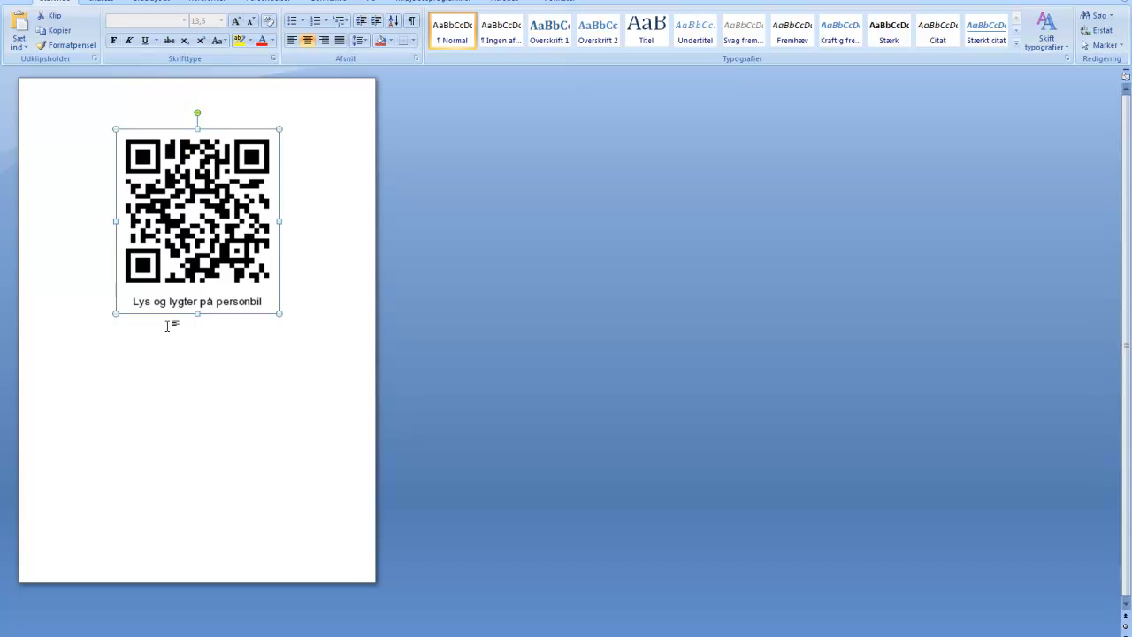
# Save the document on the desktop (Skrivebord) as a Word document named QR-kode.
pyautogui.click(16, 0)
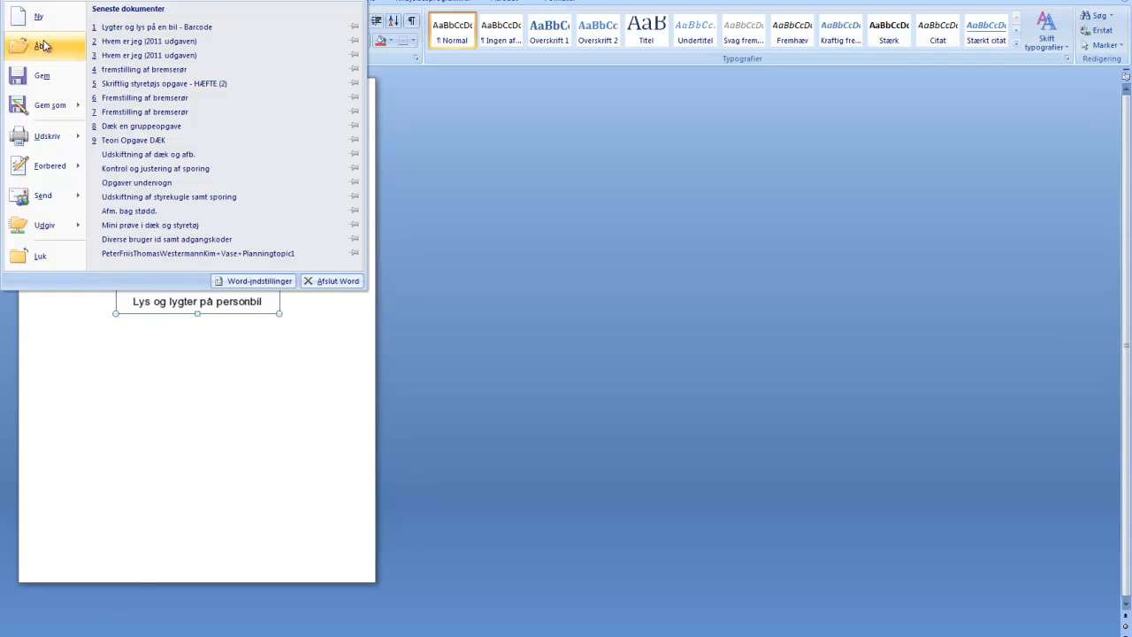
pyautogui.click(50, 105)
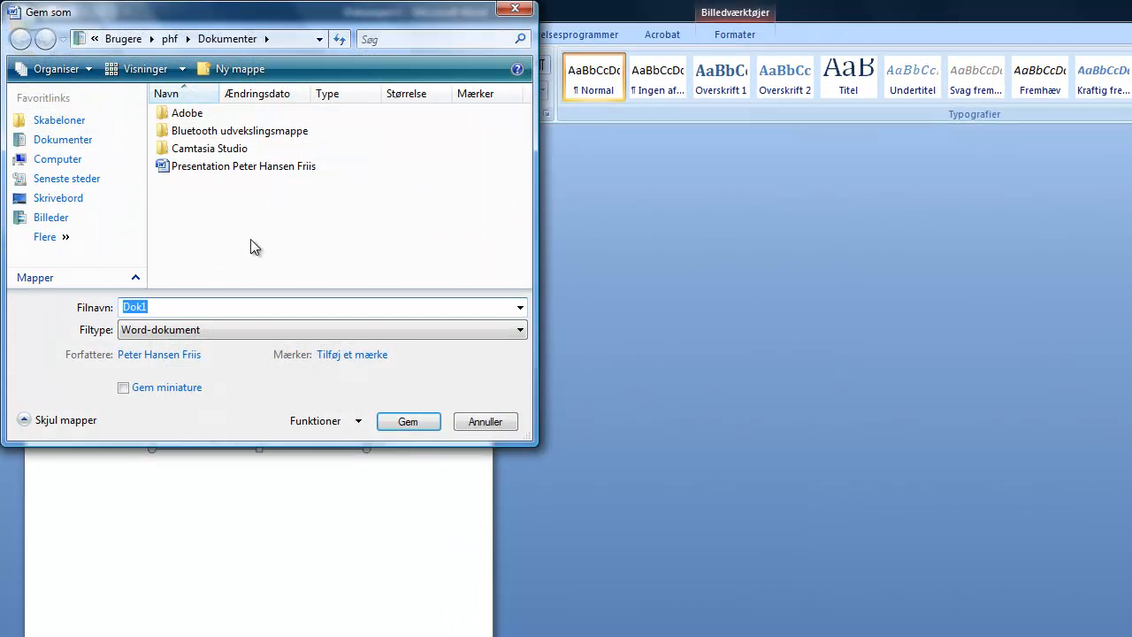
pyautogui.click(185, 309)
pyautogui.press('BackSpace')
pyautogui.press('BackSpace')
pyautogui.press('BackSpace')
pyautogui.press('BackSpace')
pyautogui.write('QR-kode')
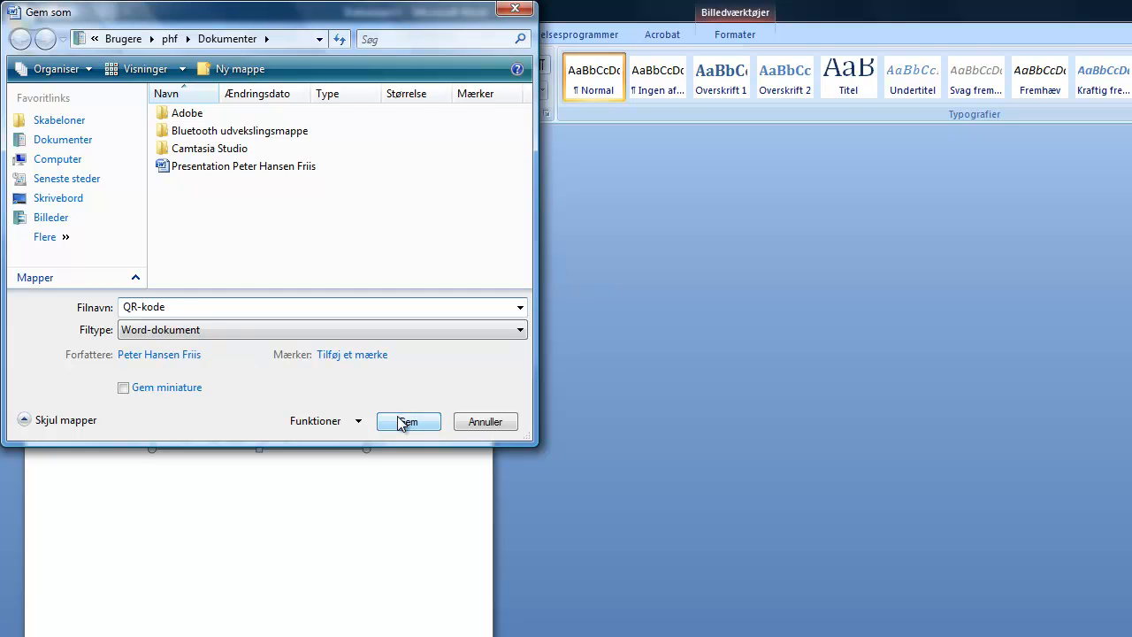
pyautogui.click(94, 198)
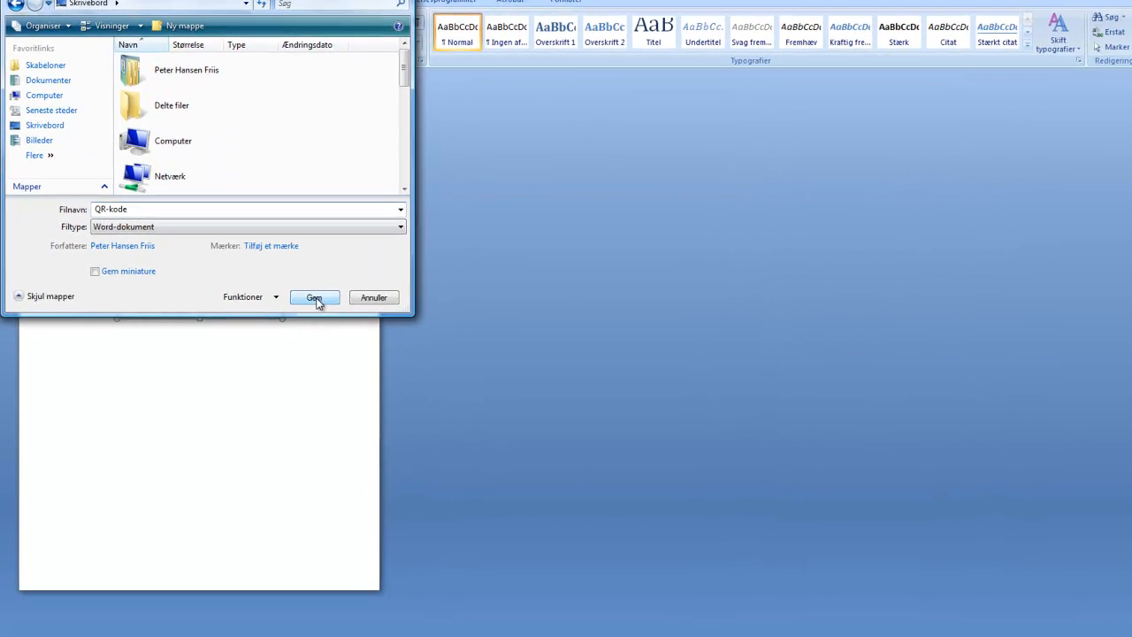
pyautogui.click(316, 298)
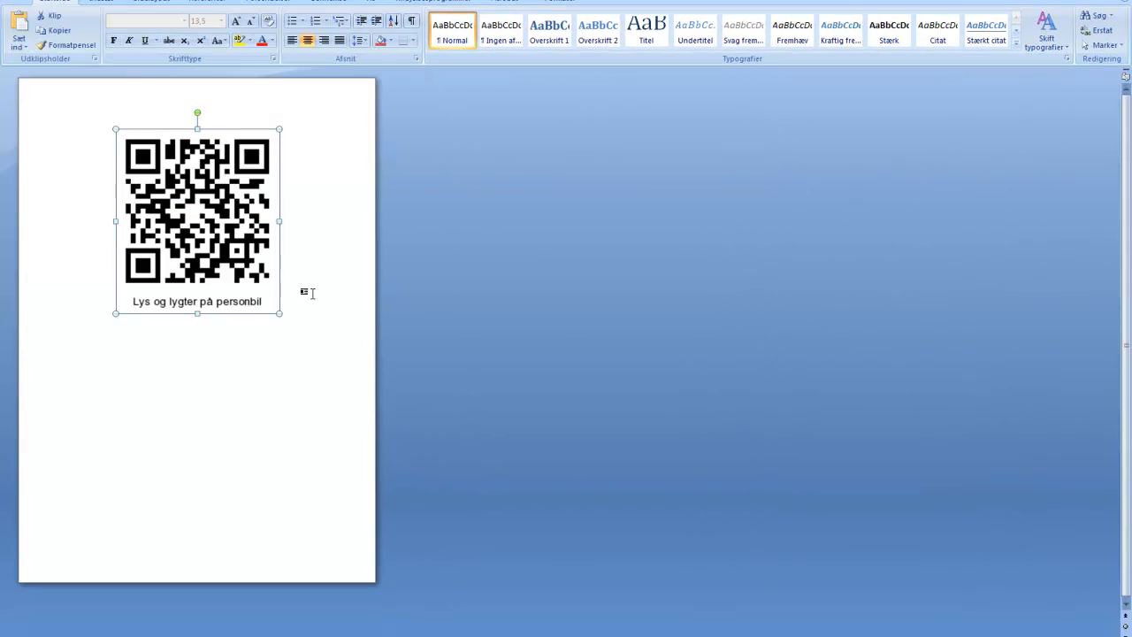